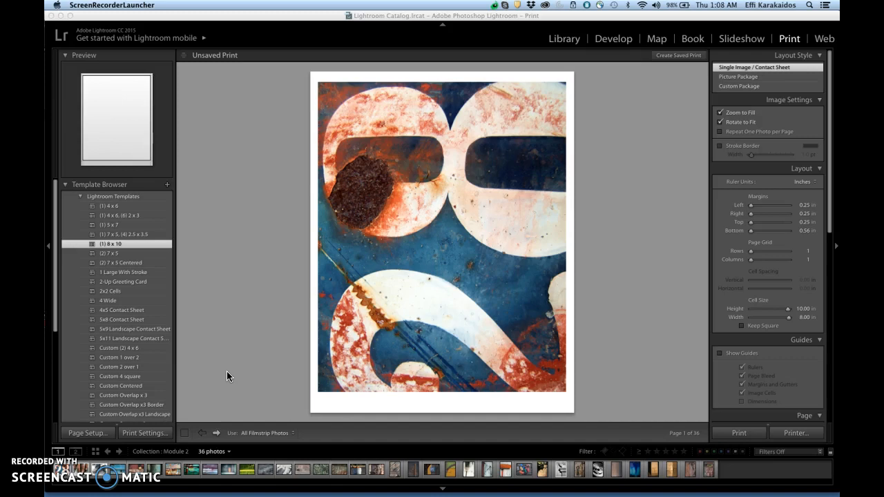
Step: Clear the photo selection in the Module 2 collection in the Library and return to the Print module
click(570, 40)
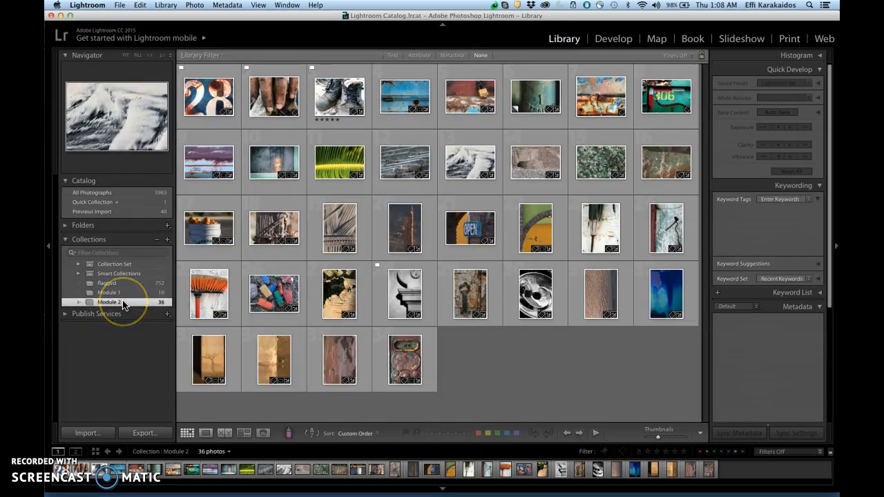
click(338, 304)
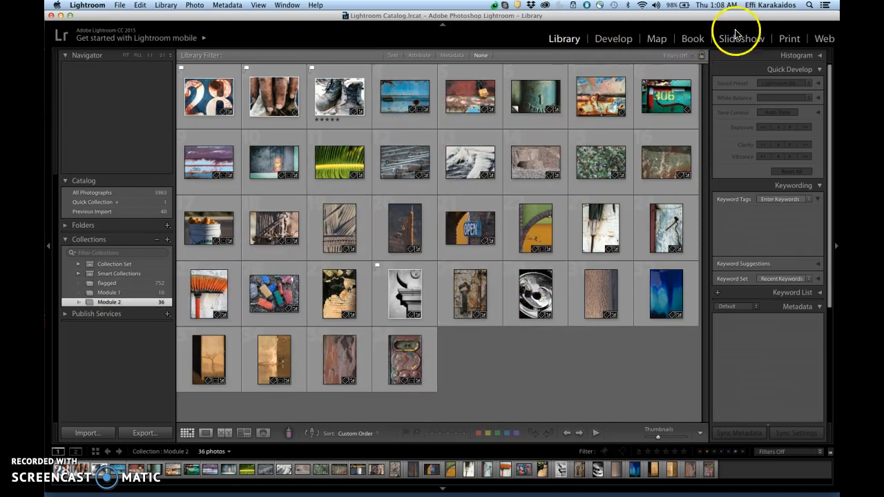
click(790, 40)
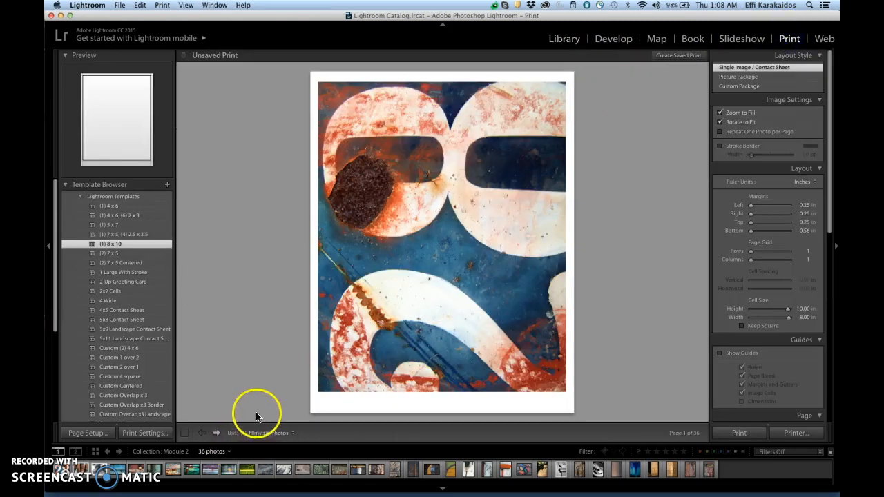
Step: Examine the print templates, the choices for which photos to use, the layout styles and the image settings
drag(56, 288, 56, 398)
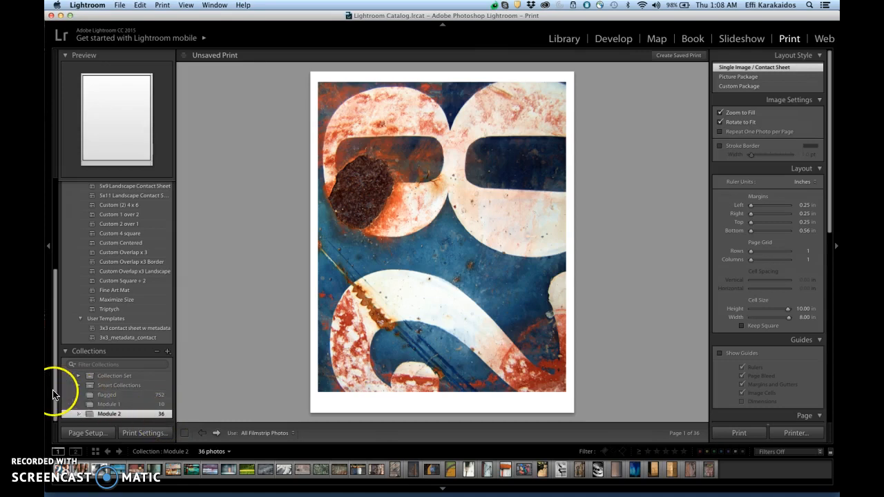
drag(59, 389, 61, 250)
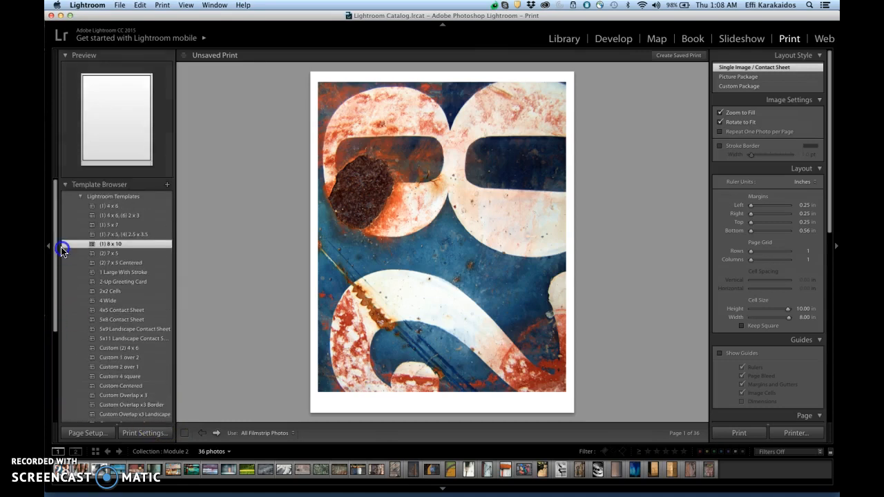
click(565, 40)
click(293, 433)
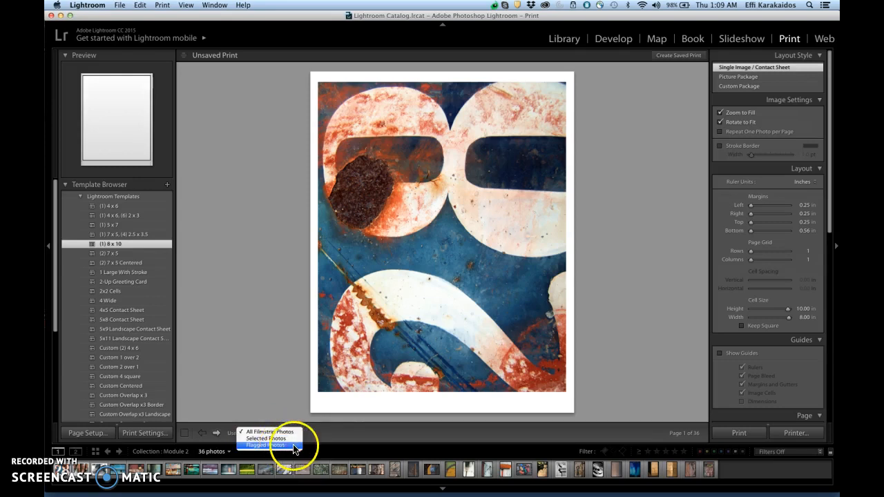
click(333, 435)
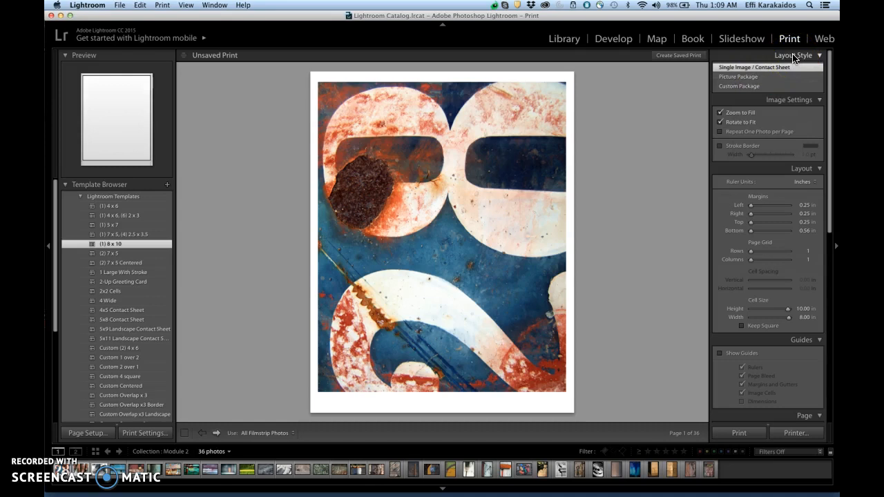
click(751, 68)
click(721, 113)
click(721, 122)
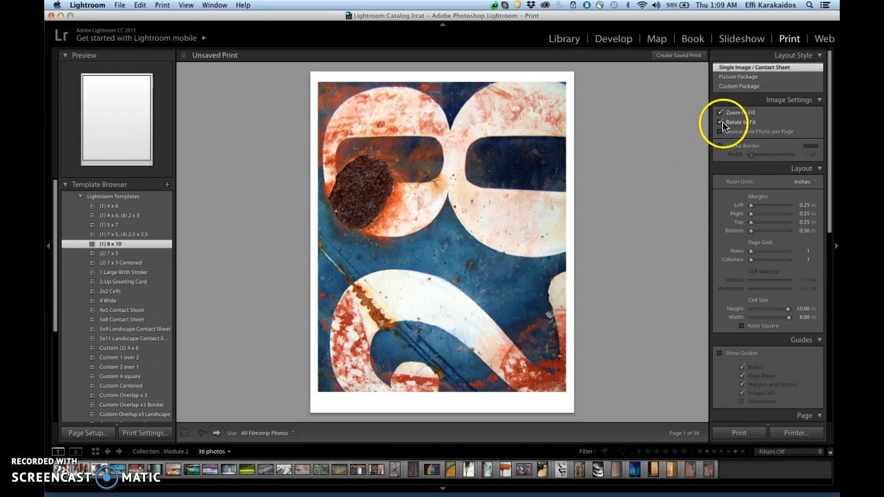
click(720, 113)
click(721, 114)
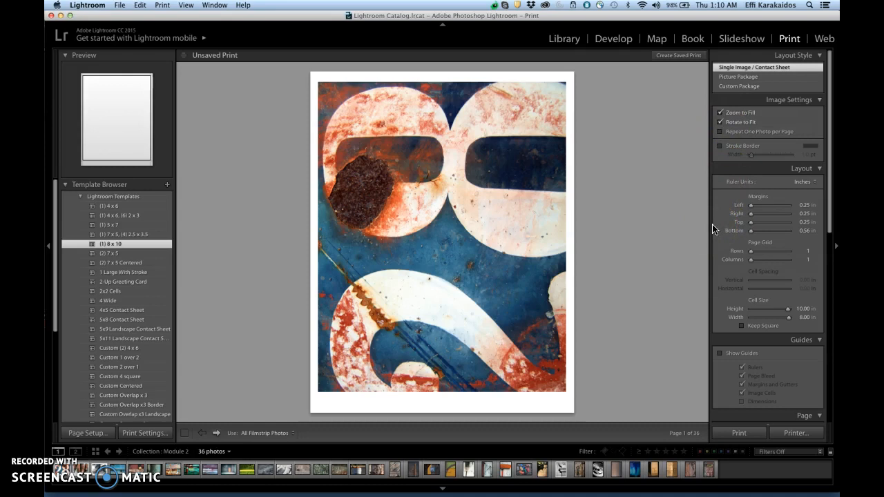
Step: Set the page grid to 3 rows and 3 columns and turn off Zoom to Fill and Rotate to Fit
drag(751, 252, 756, 262)
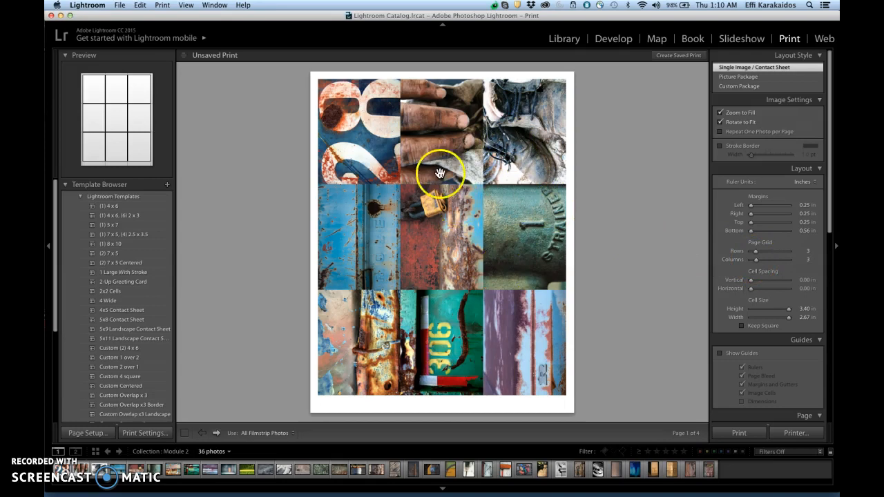
click(720, 112)
click(721, 123)
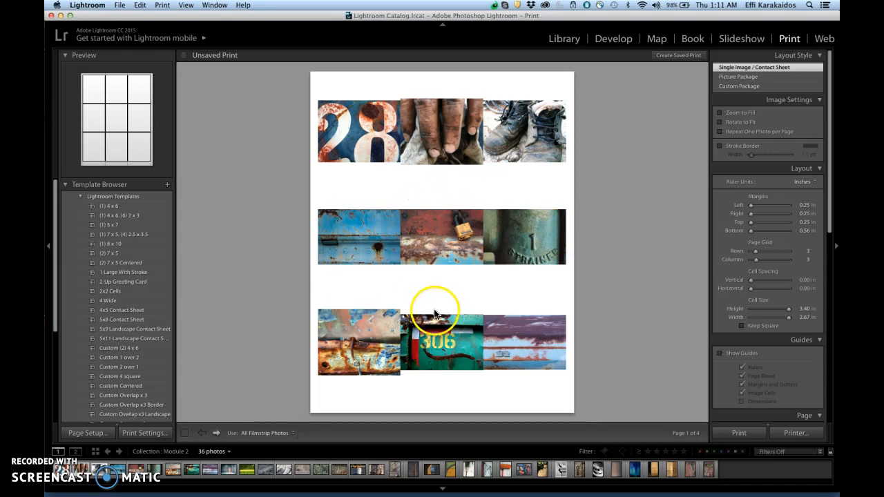
Step: Switch the page to landscape orientation and set the horizontal cell spacing to 0.20 in
click(87, 433)
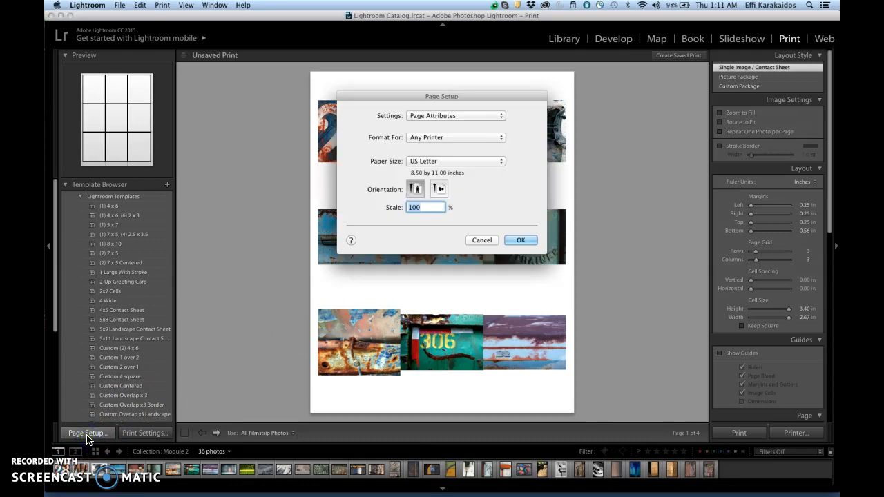
click(440, 191)
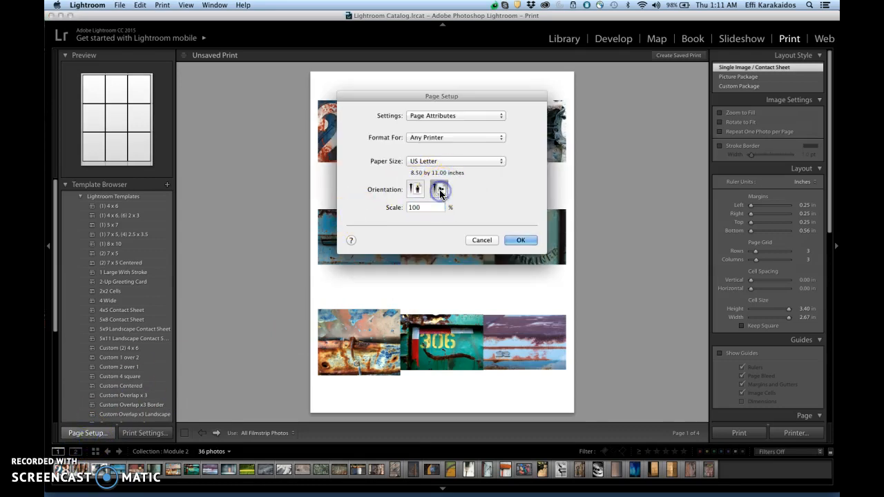
click(530, 240)
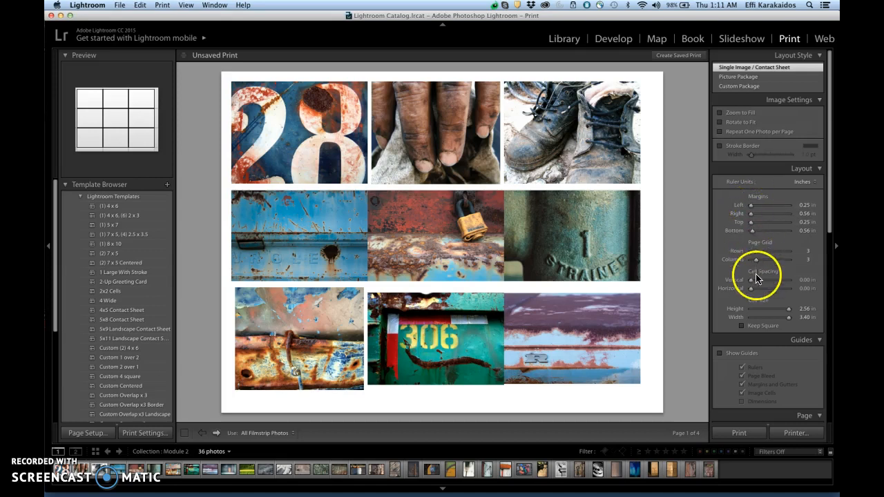
drag(752, 293, 754, 293)
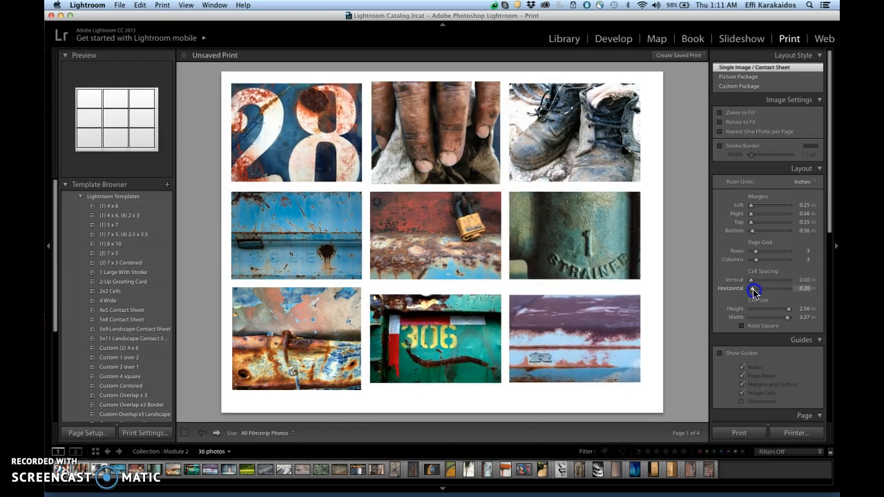
drag(753, 293, 753, 293)
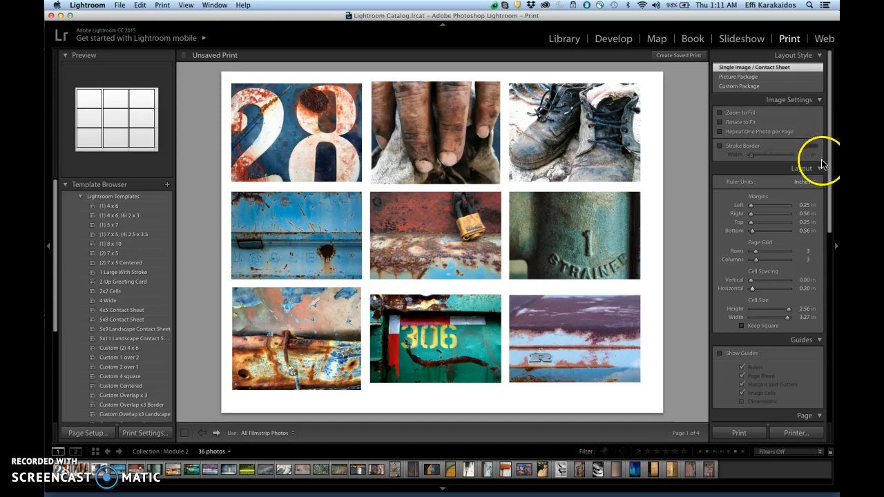
Step: Turn on Photo Info for the contact sheet to caption each picture with its filename
drag(830, 164, 831, 283)
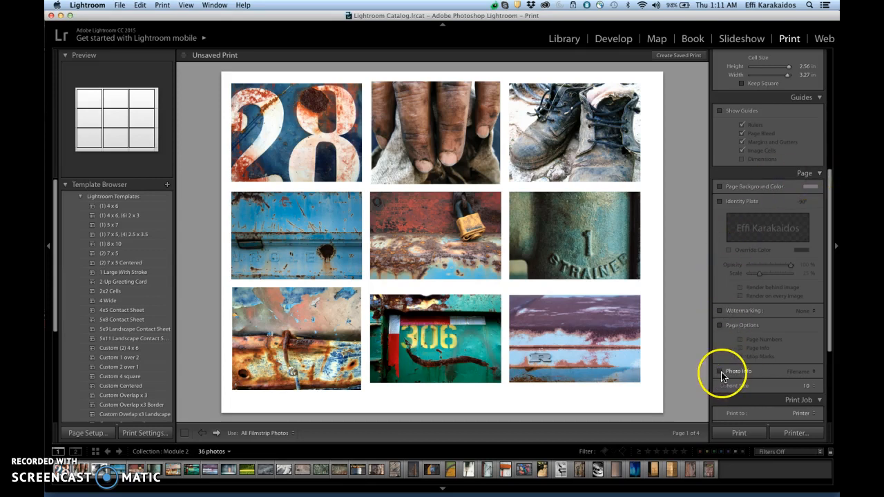
click(740, 375)
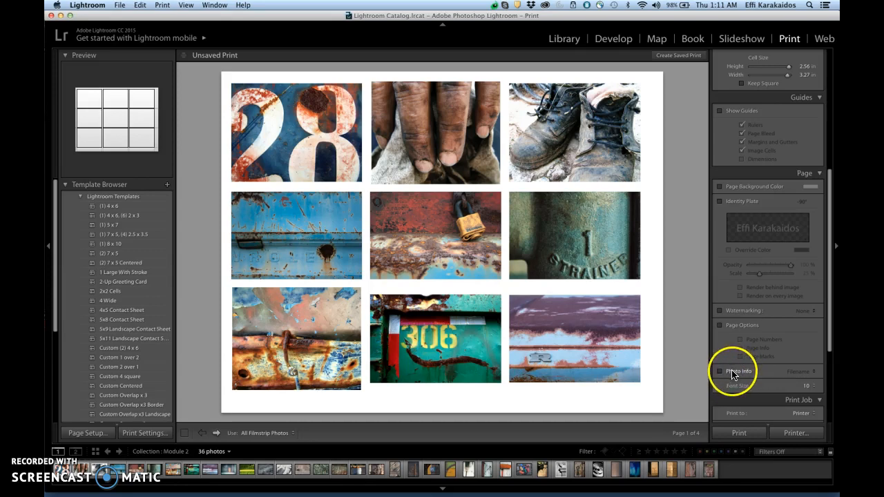
click(733, 373)
click(803, 373)
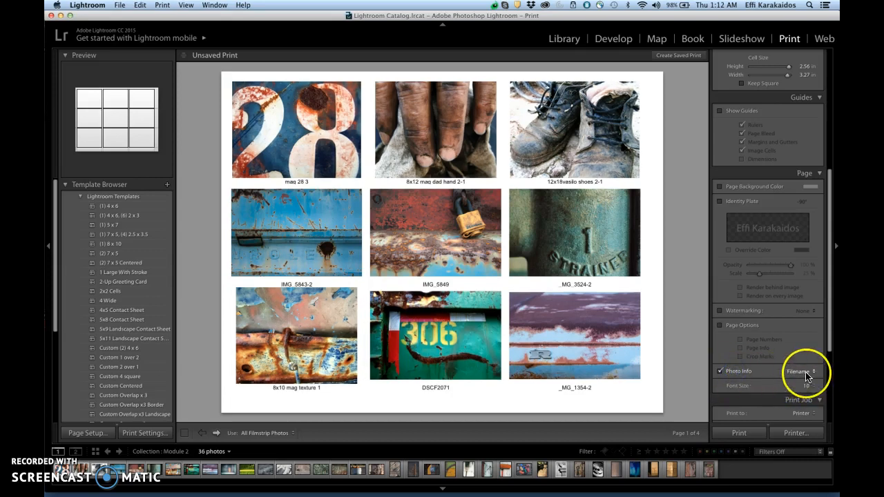
Step: Open the Photo Info text template for editing and remove its Filename token
click(812, 376)
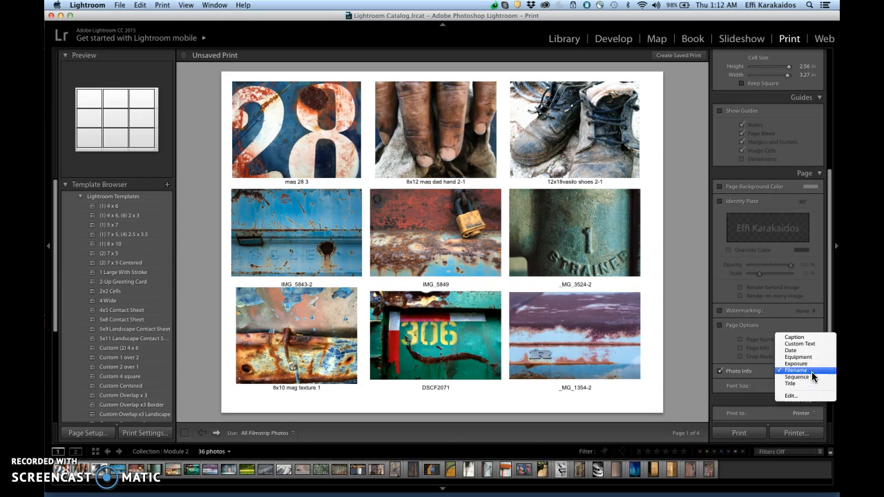
click(802, 396)
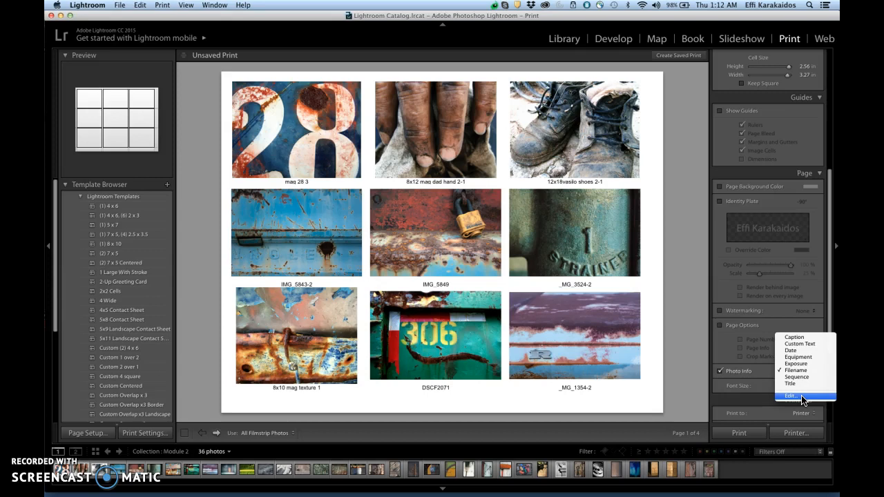
click(800, 398)
click(797, 365)
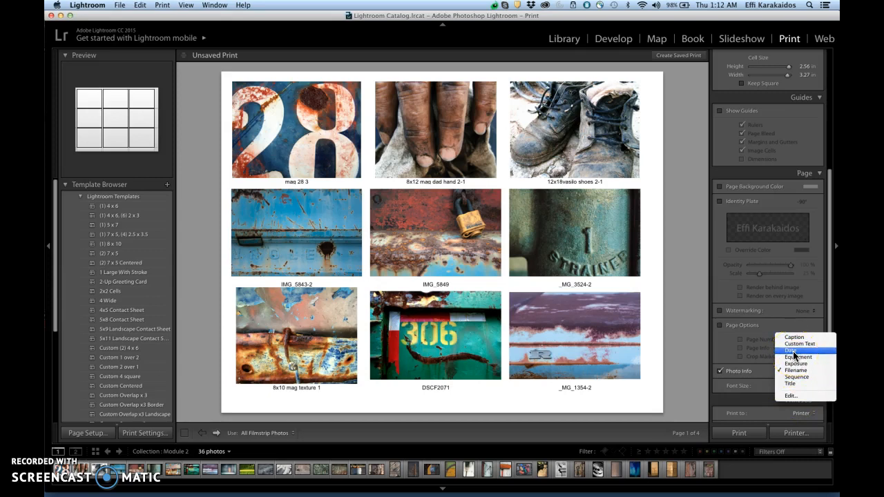
click(799, 396)
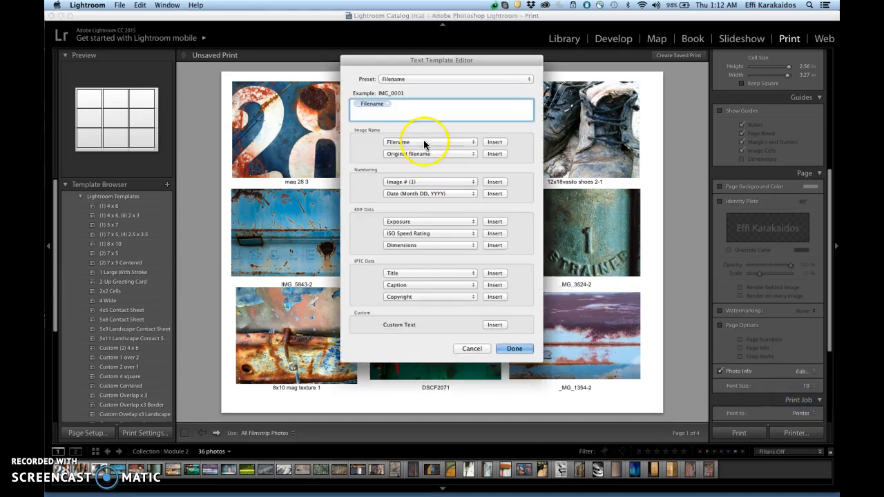
drag(440, 58, 432, 101)
click(381, 144)
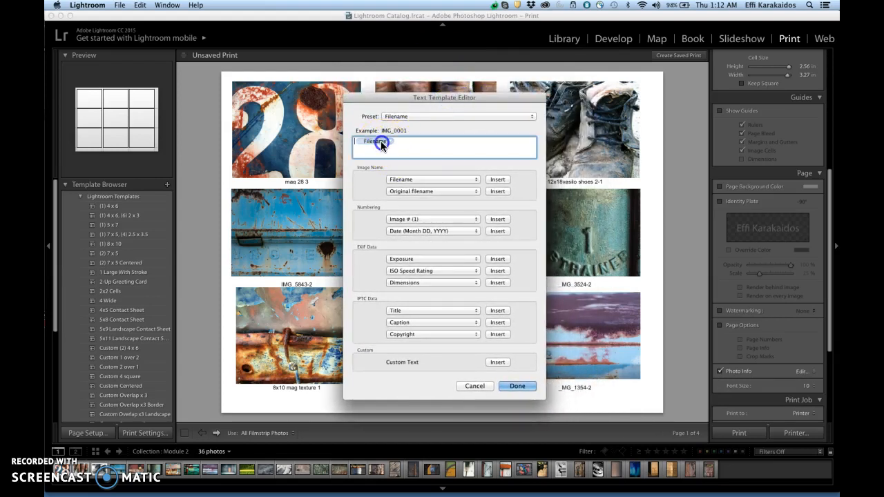
key(BackSpace)
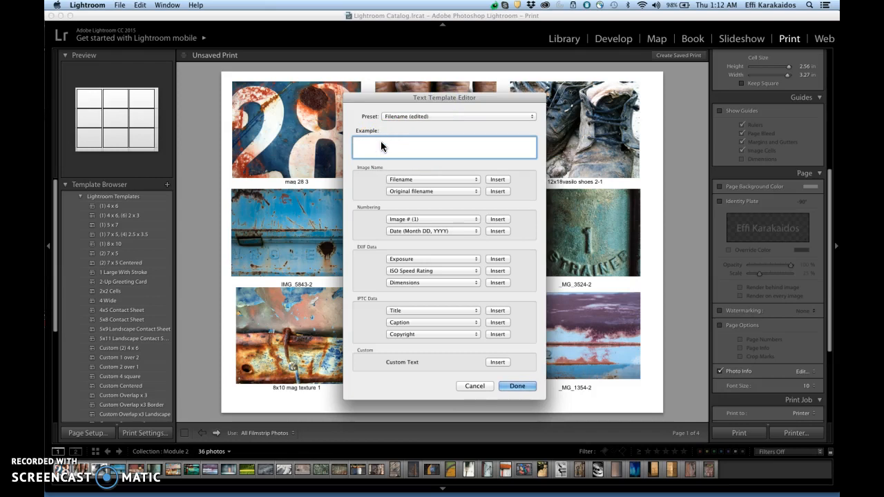
Step: Insert the Date (Month DD, YYYY) token into the empty caption template
click(476, 178)
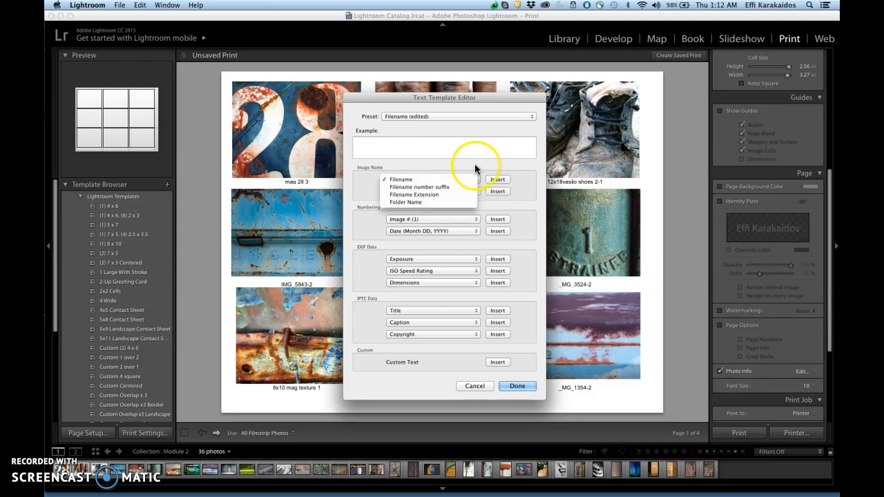
click(475, 164)
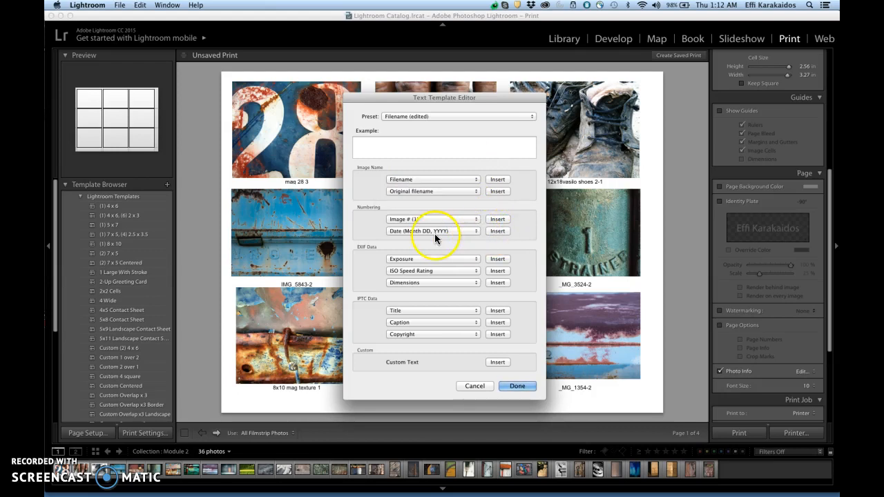
click(468, 231)
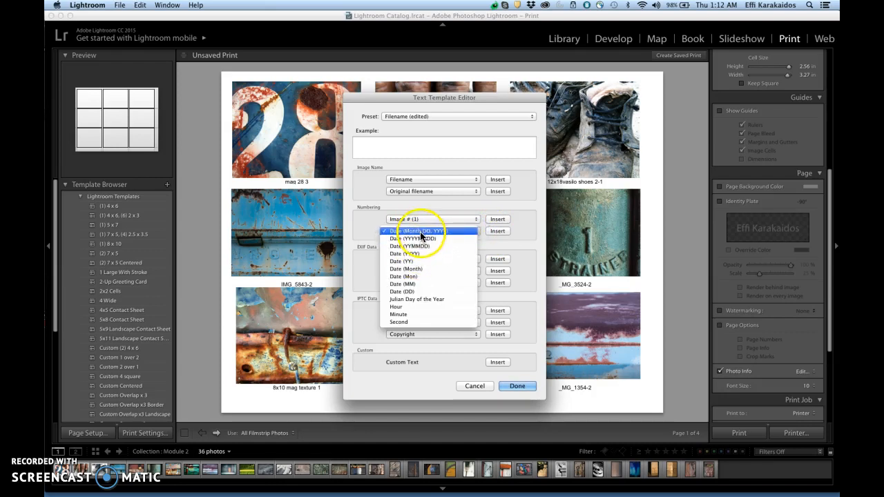
click(498, 231)
click(497, 232)
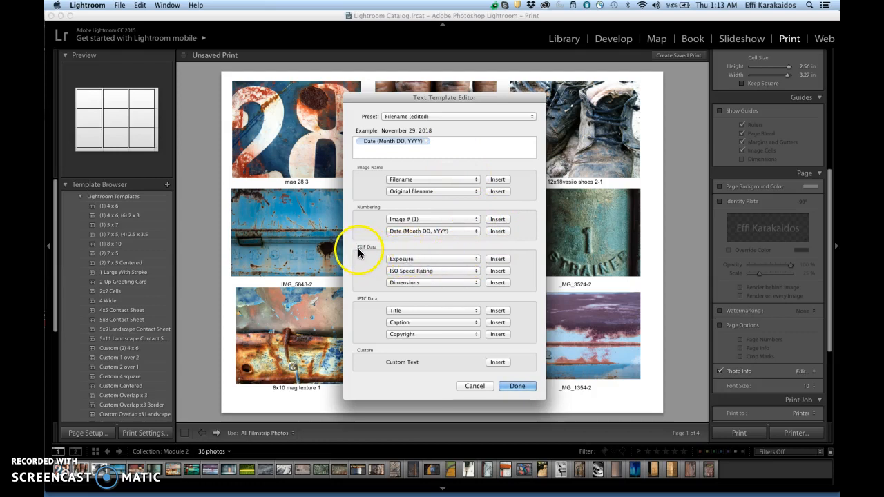
Step: Insert the Exposure token from the EXIF data after the date token in the template
click(476, 259)
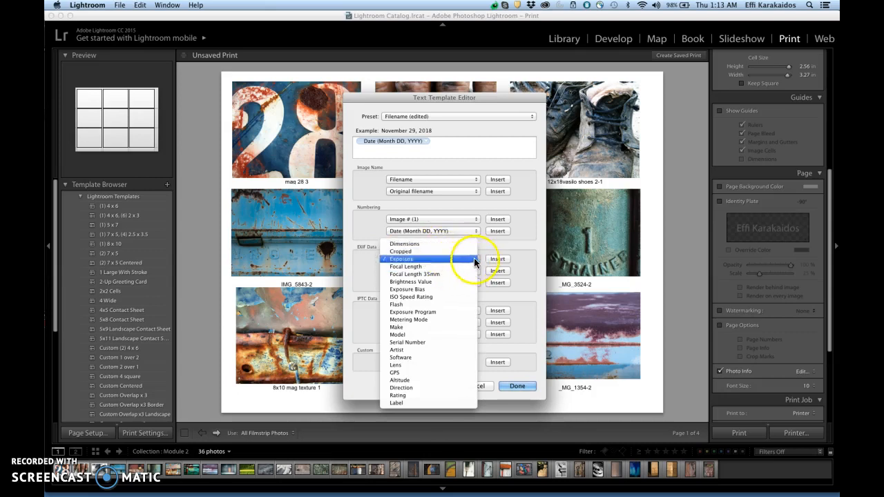
click(484, 251)
click(477, 259)
click(435, 260)
click(498, 259)
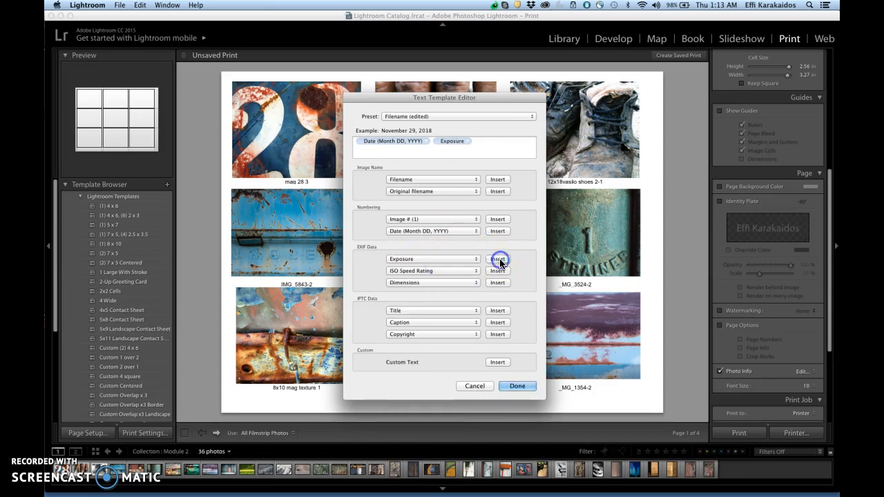
Step: Separate the Date and Exposure tokens in the caption template with a space
click(431, 144)
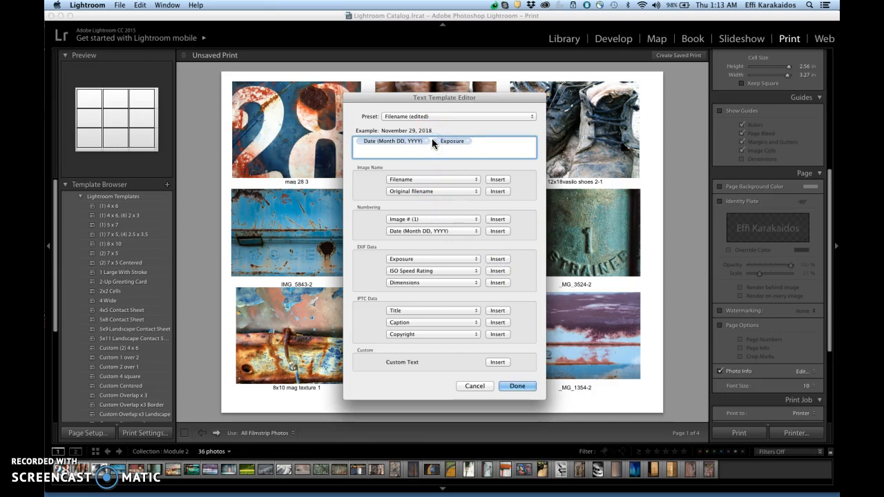
click(433, 142)
key(BackSpace)
click(497, 260)
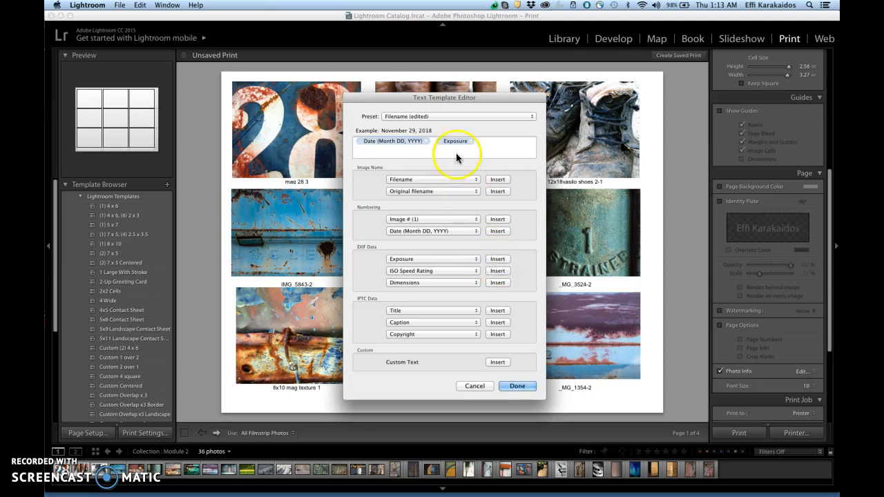
Step: Add a space after the Exposure token in the caption template and insert the ISO Speed Rating token from the EXIF data
click(499, 138)
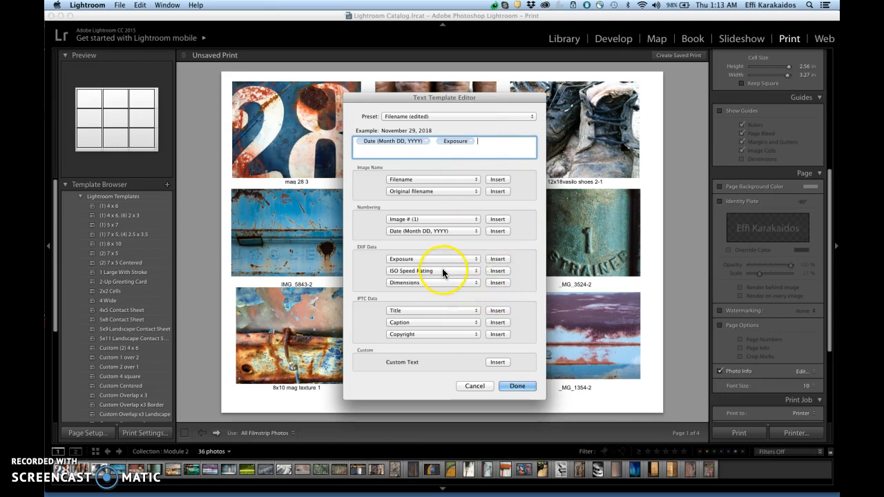
click(477, 270)
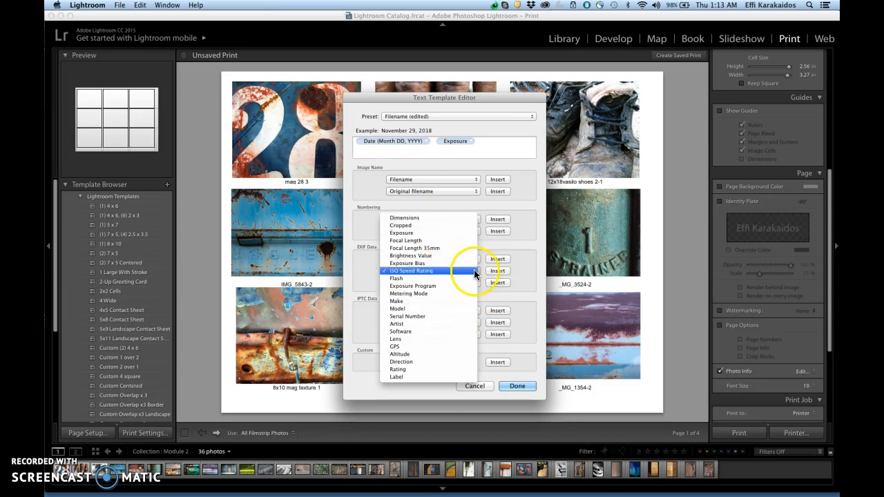
click(456, 271)
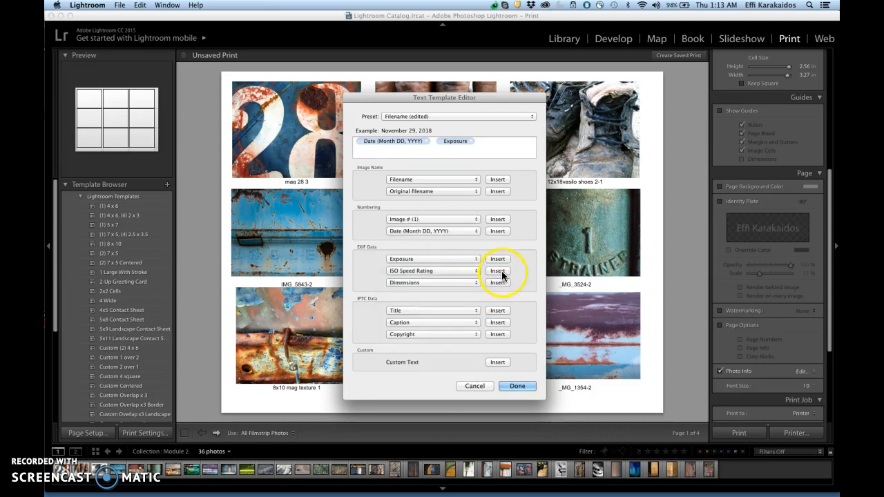
click(500, 273)
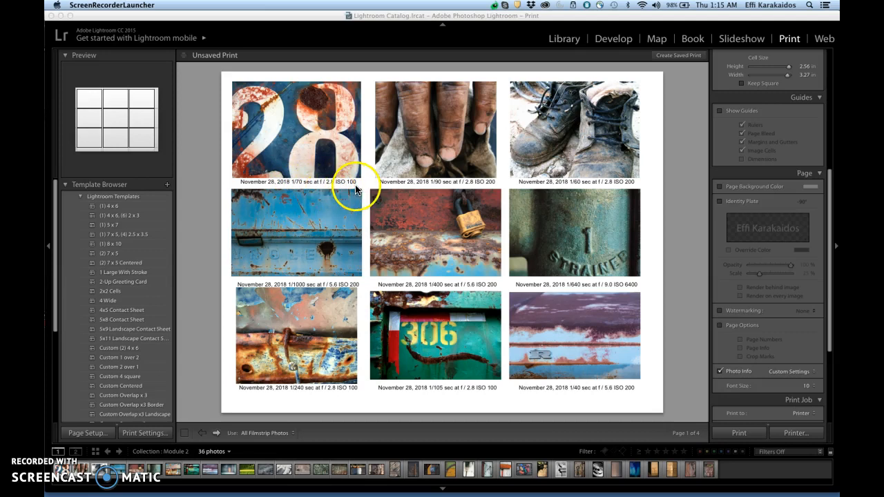
Step: Page through the contact sheet to check the captions on every page, returning to the first page
click(216, 433)
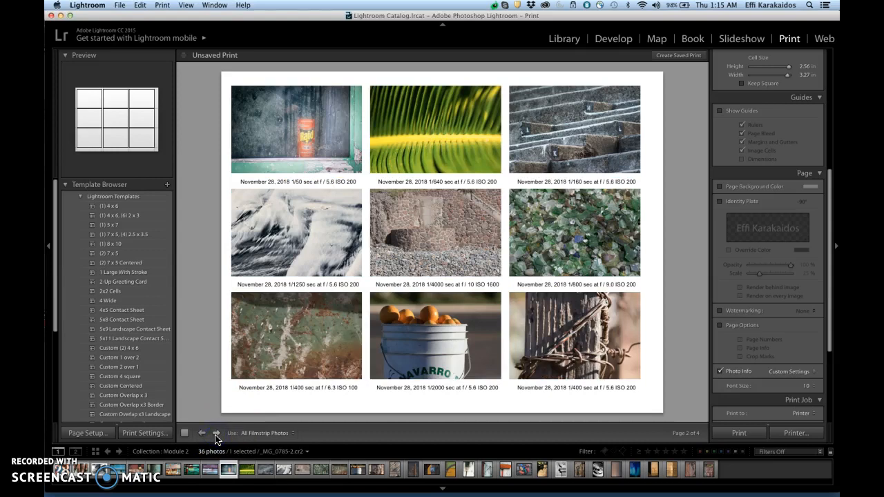
click(217, 433)
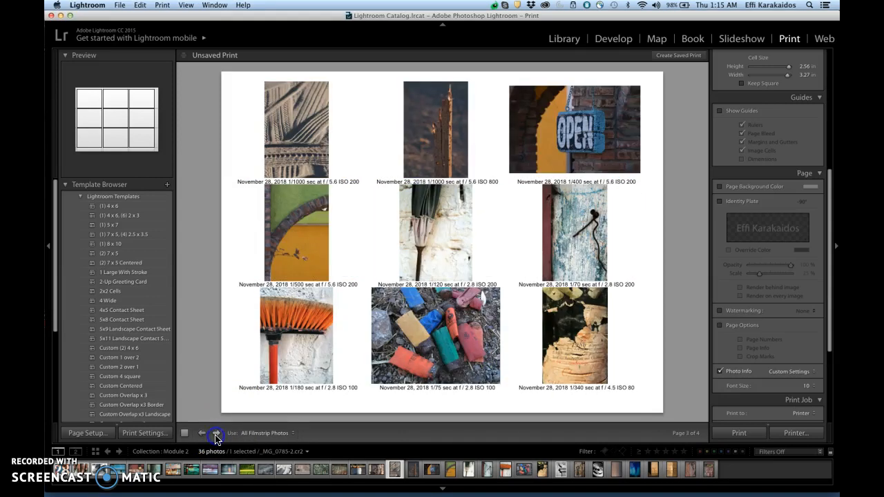
click(217, 433)
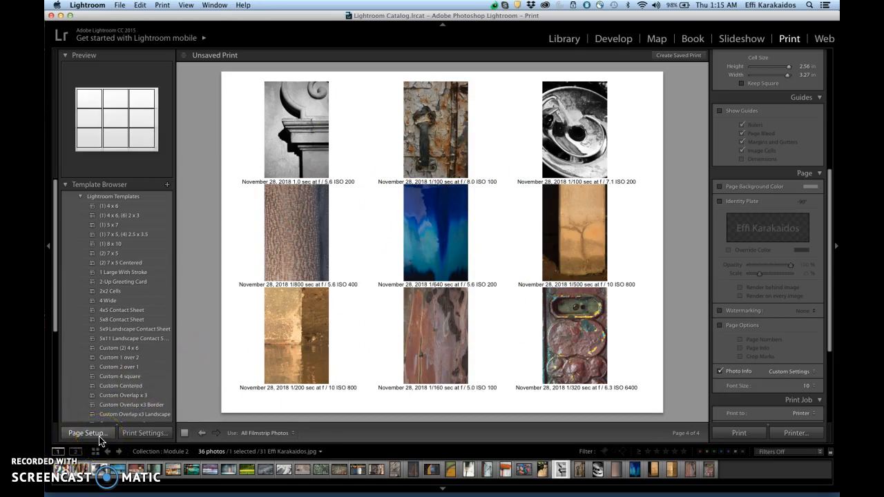
click(201, 434)
click(200, 434)
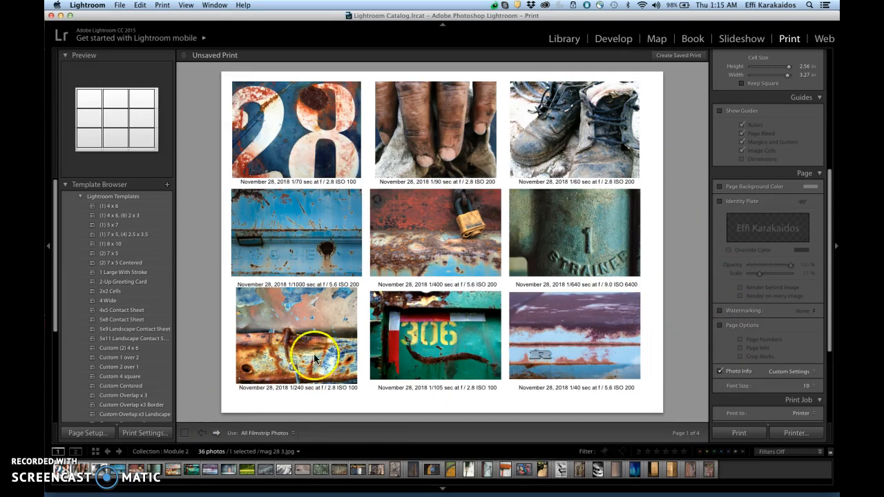
Step: Save the current print layout as a new template named "3x3 contact sheet landscape" in the User Templates folder
mouse_move(55, 325)
mouse_down()
mouse_move(50, 449)
mouse_move(47, 312)
mouse_up()
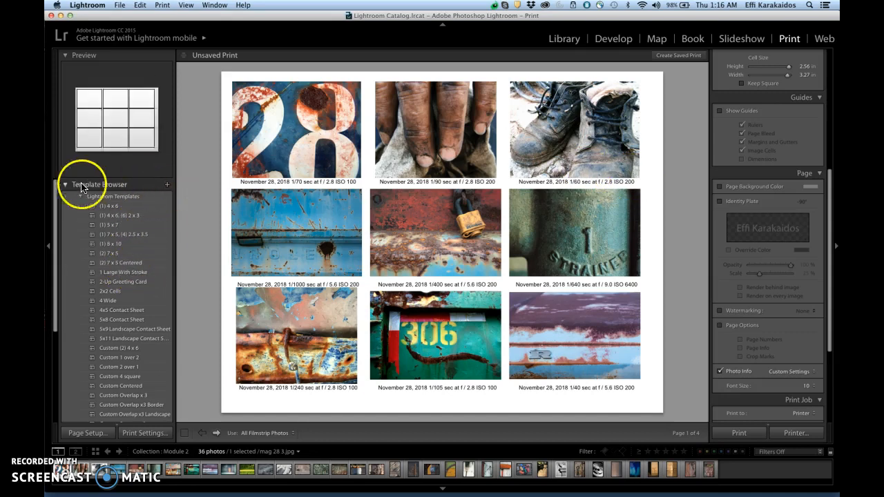
click(167, 185)
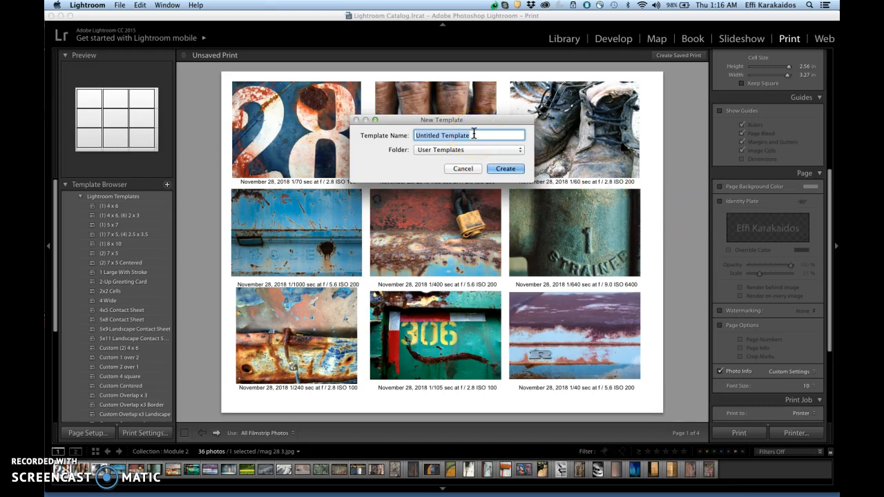
text(3x3 contact sheet landscape)
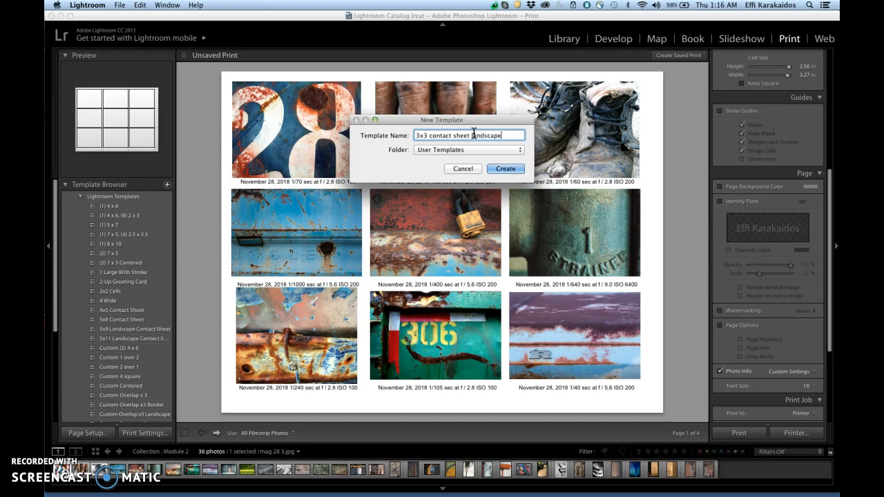
click(498, 170)
click(301, 270)
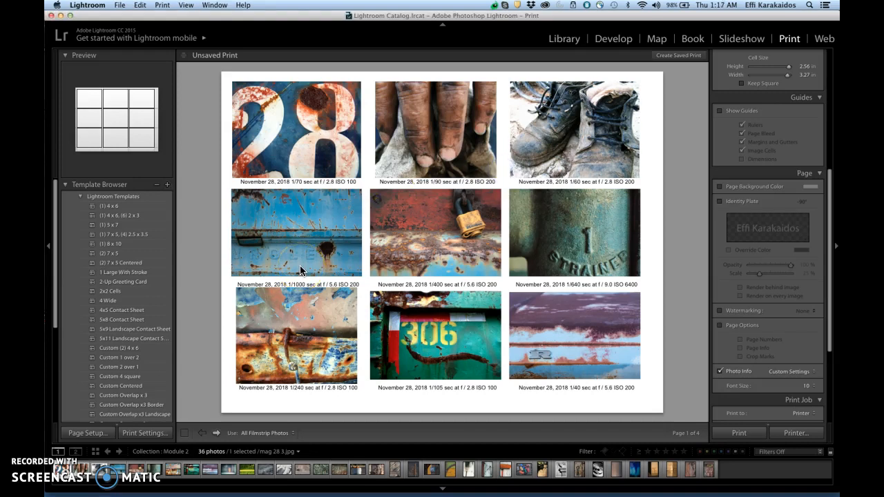
Step: Apply the (1) 8 x 10 template to the page, and visit the Library module before returning to Print
click(119, 244)
click(207, 282)
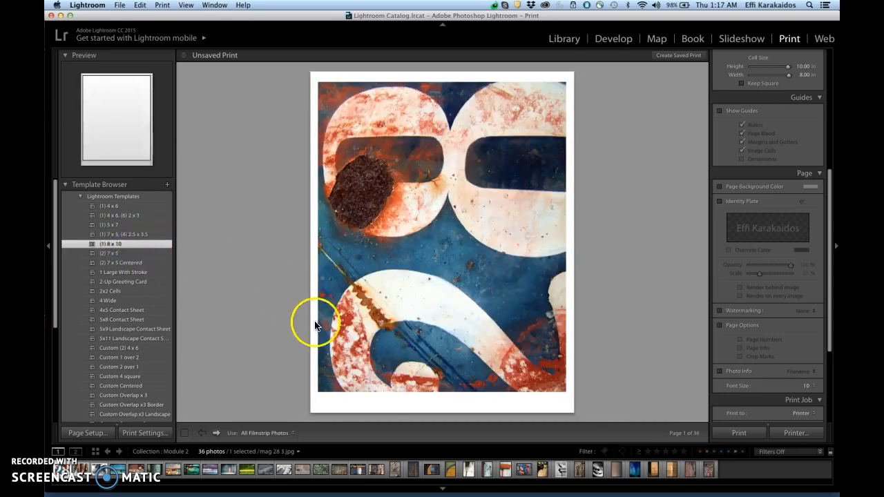
click(568, 39)
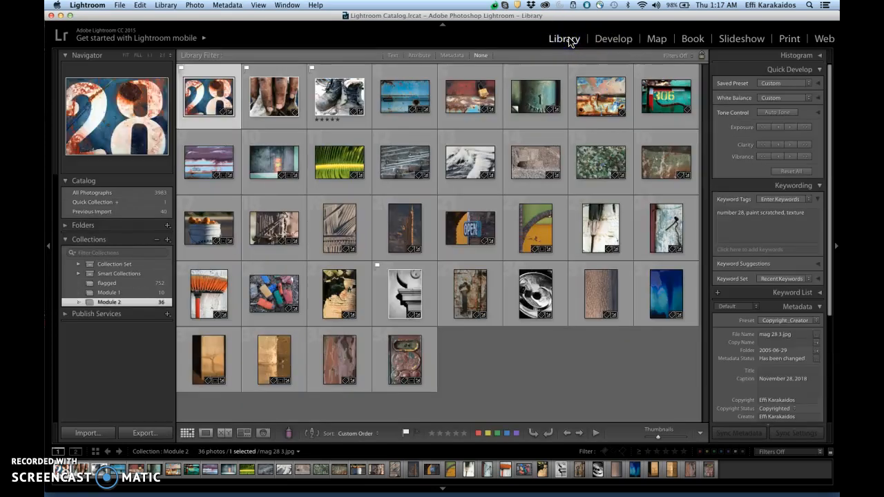
click(789, 39)
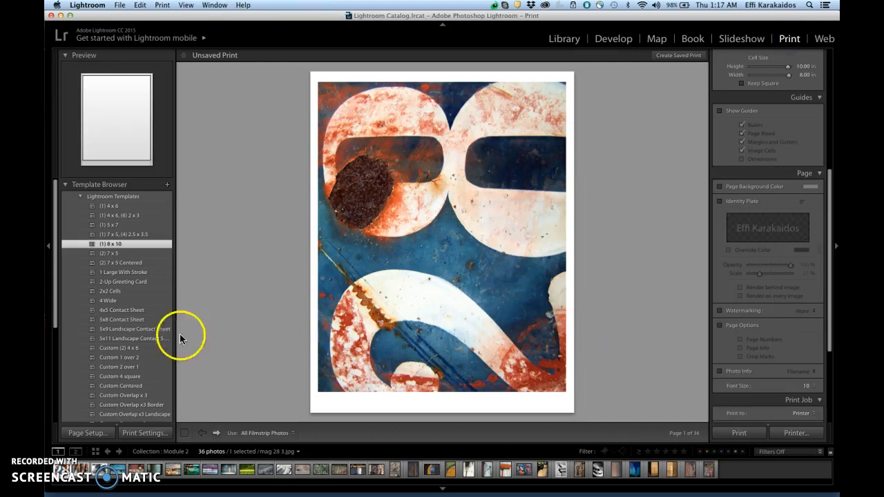
Step: Apply the "3x3 contact sheet landscape" user template to the print layout
drag(56, 307, 53, 410)
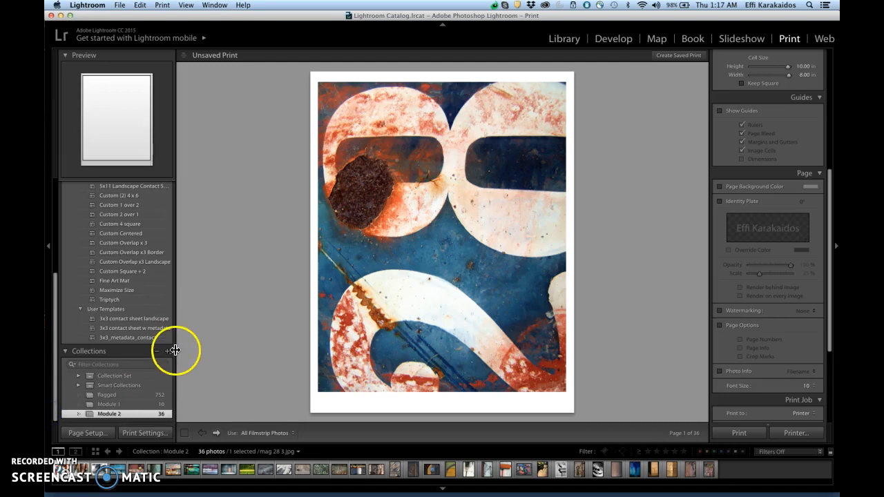
click(127, 319)
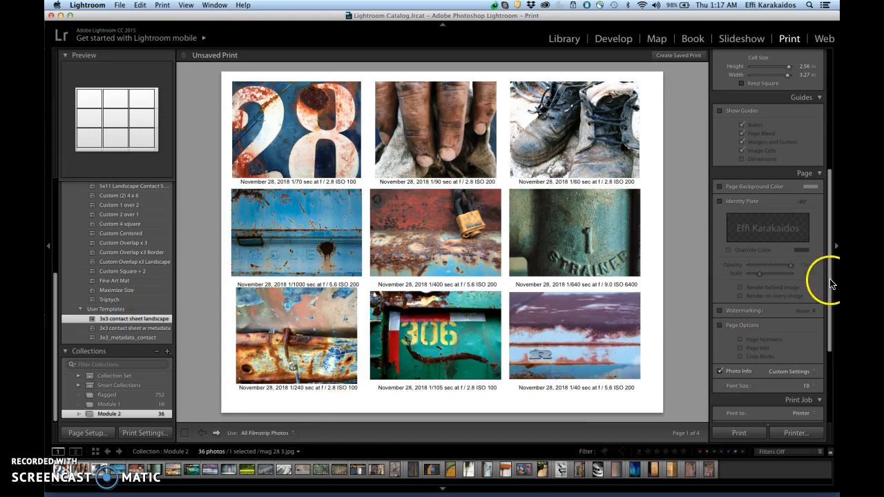
Step: Review the Print Job settings and the available output destinations, keeping Printer selected
drag(831, 278, 834, 367)
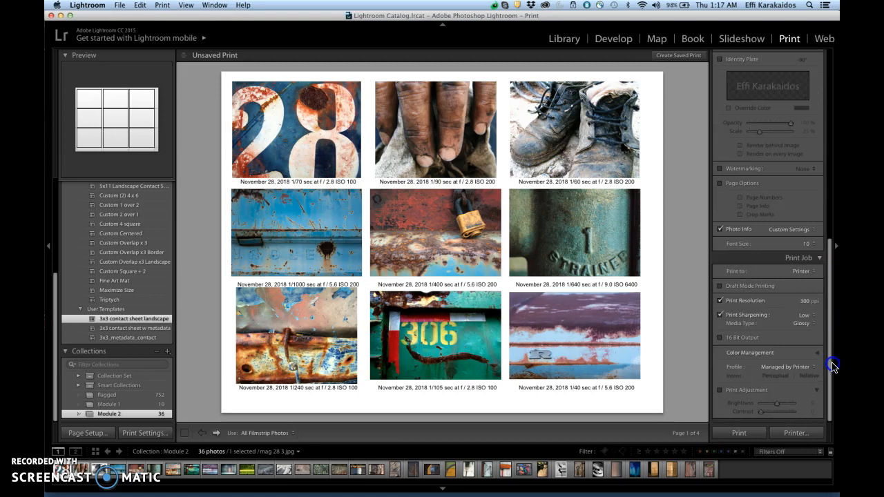
click(737, 433)
click(820, 259)
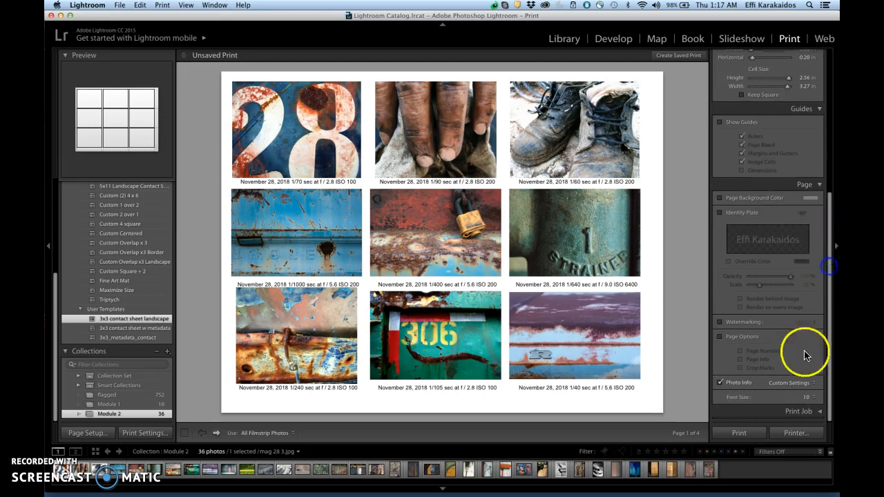
click(813, 412)
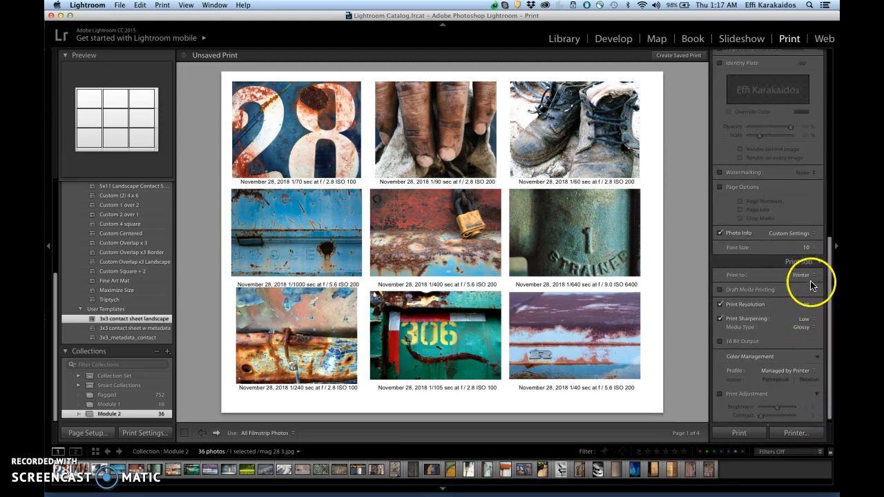
click(808, 275)
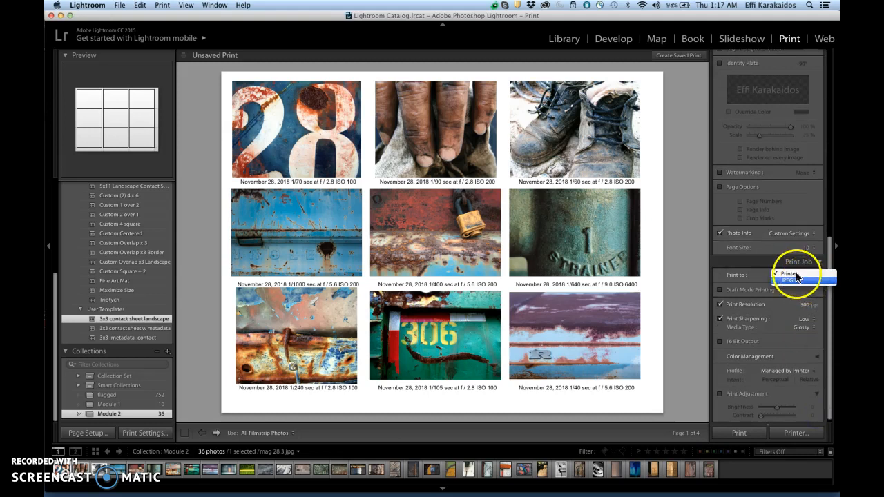
click(795, 275)
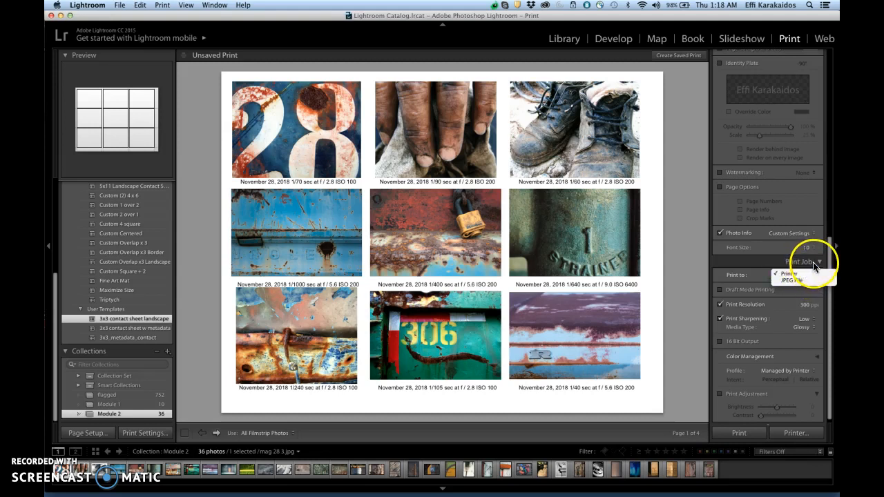
click(812, 269)
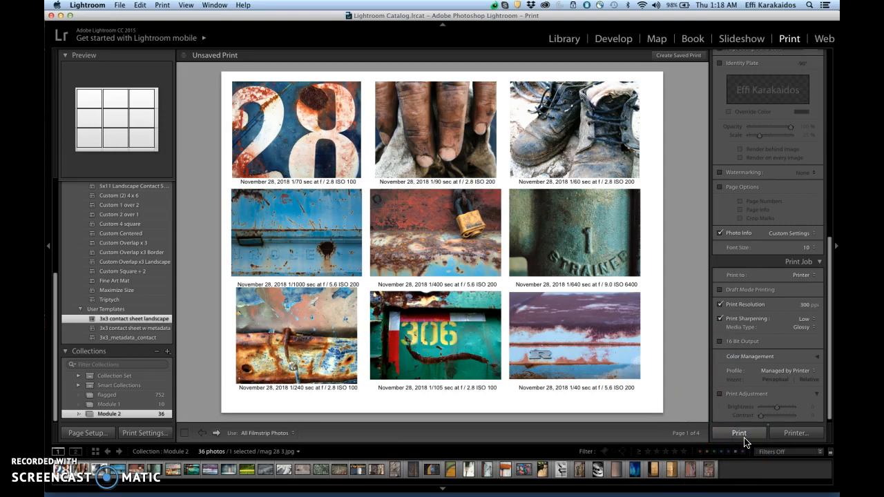
Step: Save the contact sheet as a PDF named "Lesson 2 sample" in the Lesson 2 folder through the printer dialog
click(789, 433)
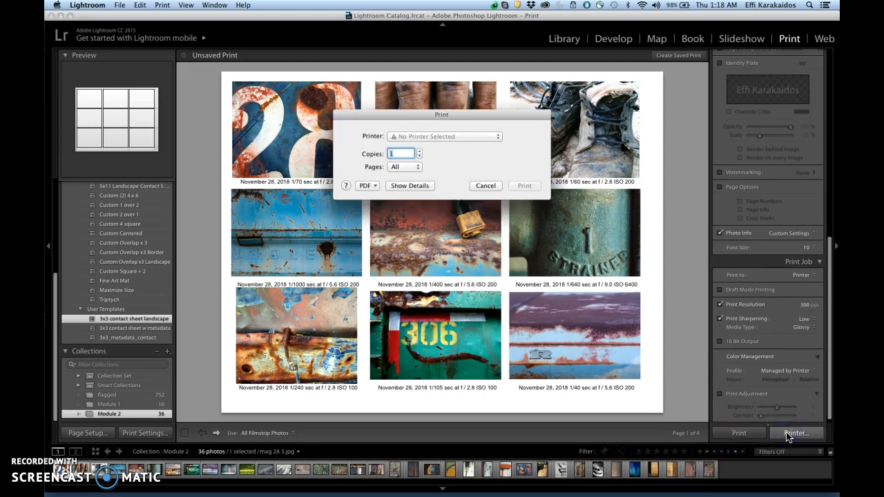
click(377, 183)
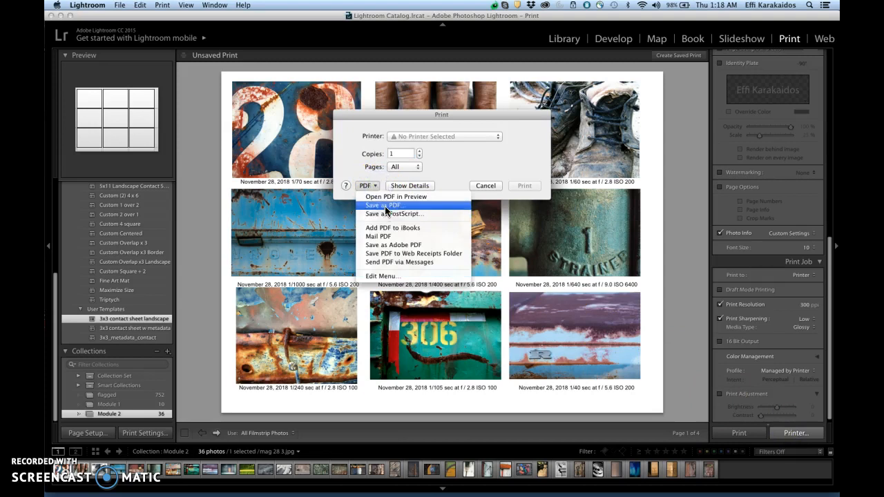
click(385, 206)
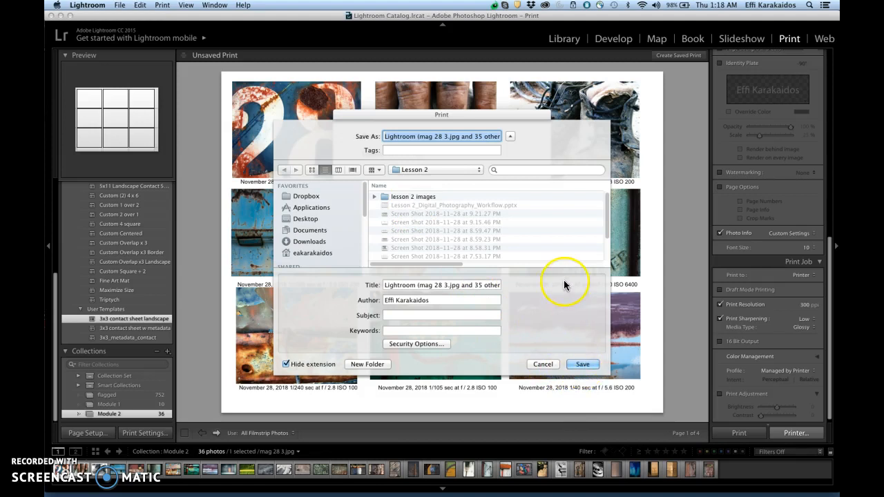
text(Les)
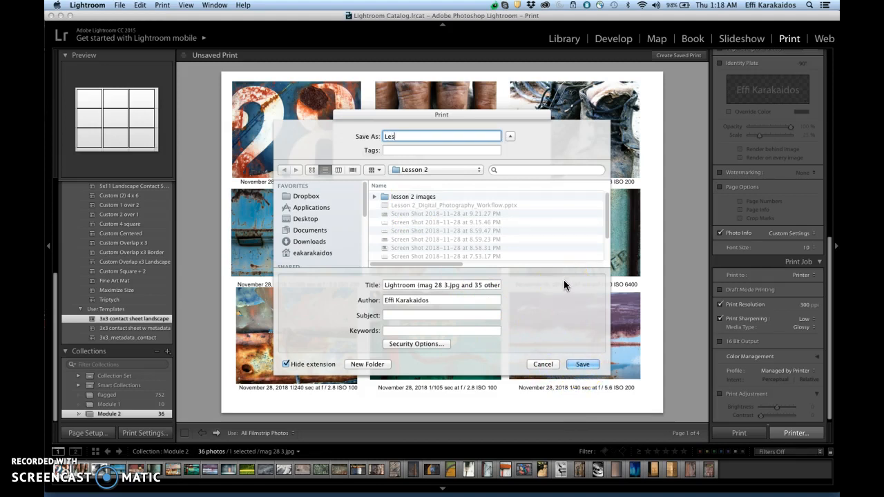
text(son 2 sample)
click(584, 365)
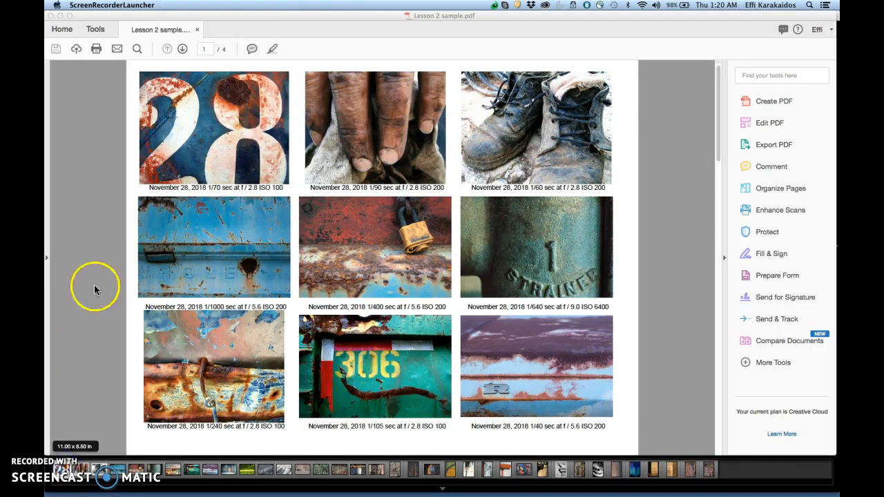
Step: Page through the exported Lesson 2 sample.pdf in Acrobat to check every page, returning to the first one
click(181, 48)
click(182, 50)
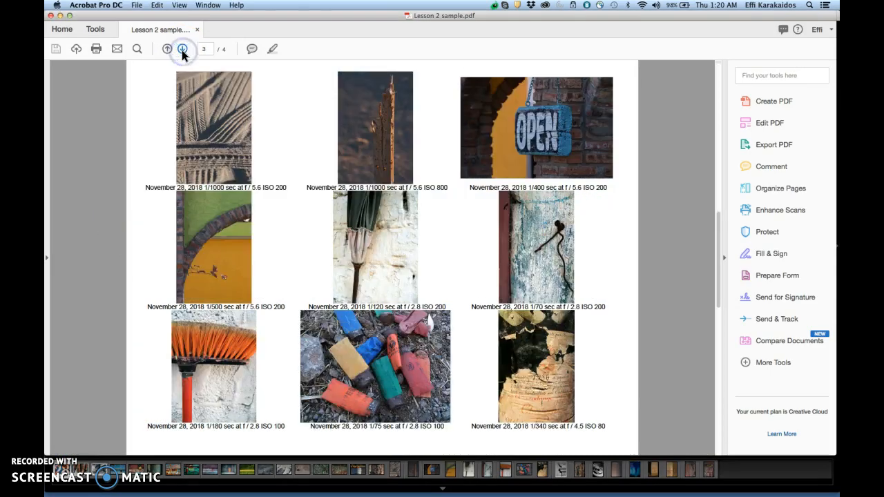
click(181, 49)
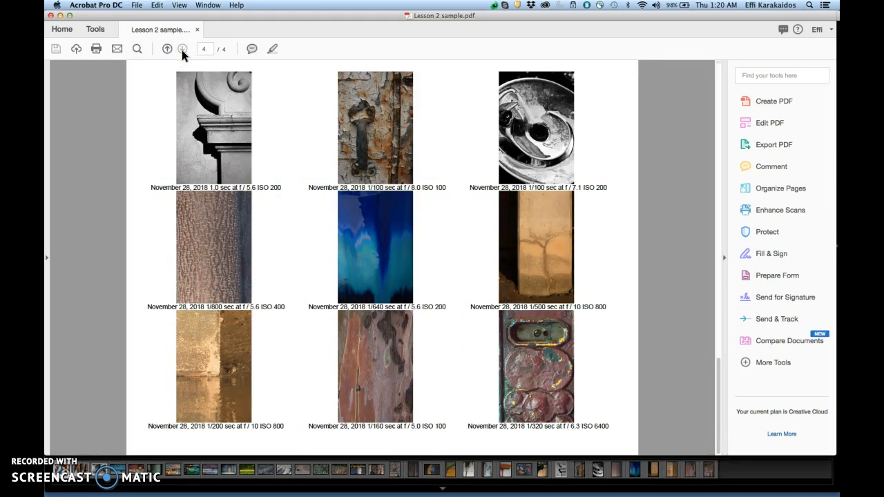
click(166, 49)
click(166, 49)
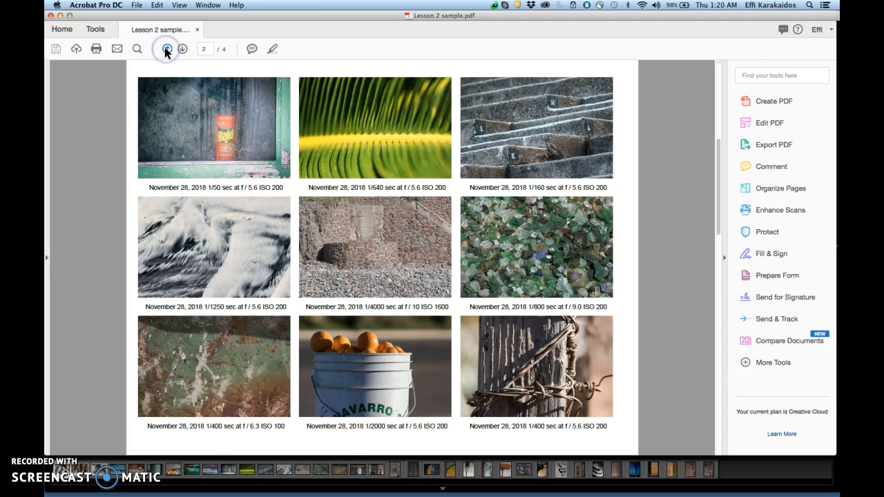
click(166, 49)
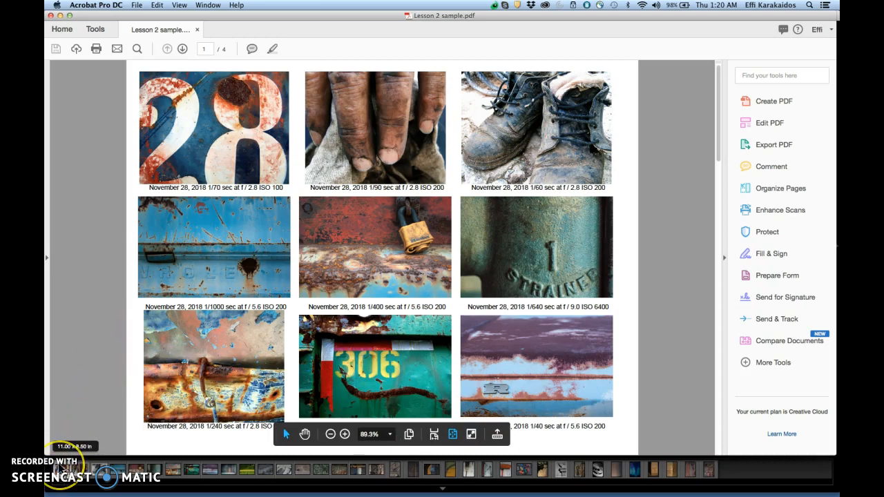
Step: Switch back to Lightroom and set the print job's output to JPEG File
click(63, 472)
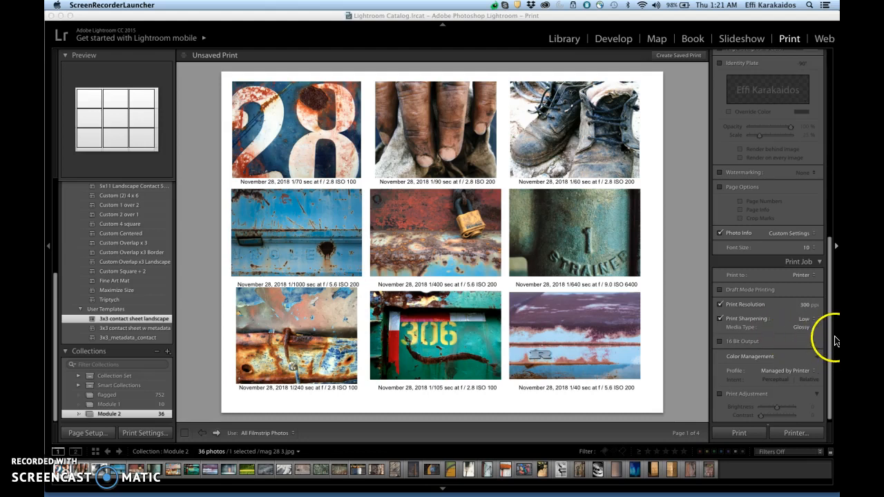
click(815, 275)
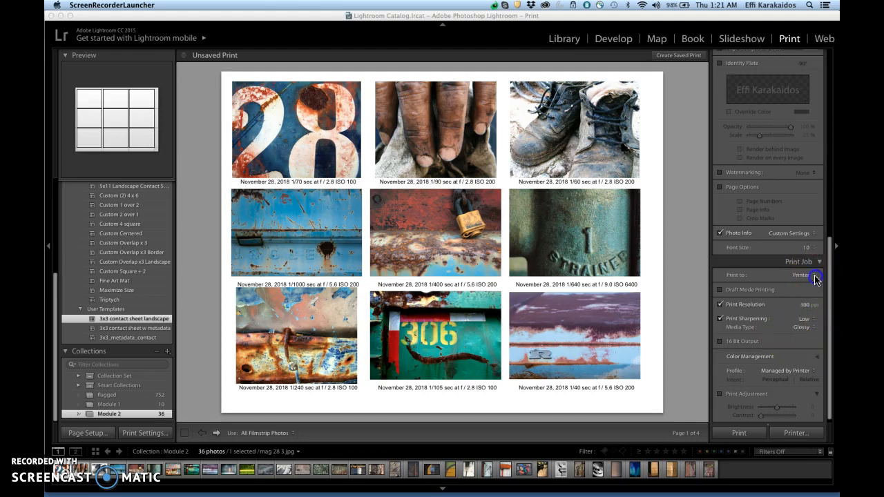
click(814, 279)
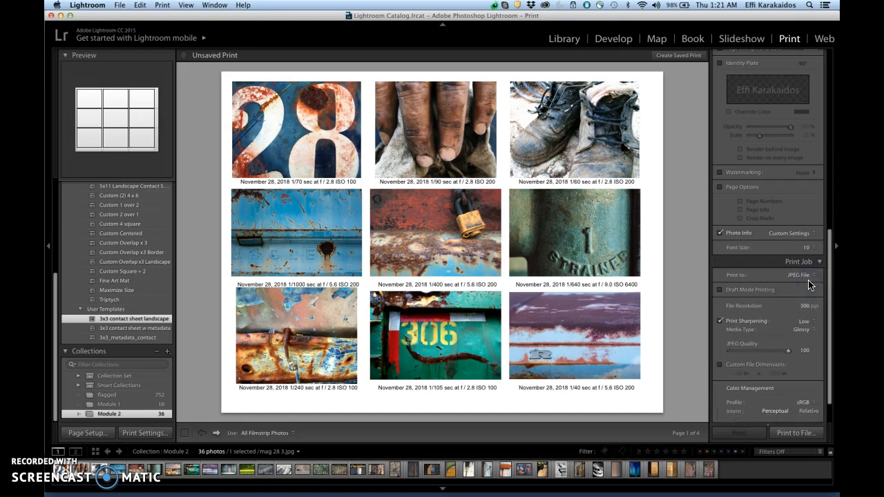
Step: Print the contact sheet pages to JPEG files, saving them under the name "Lesson 2" in the Lesson 2 folder
click(808, 437)
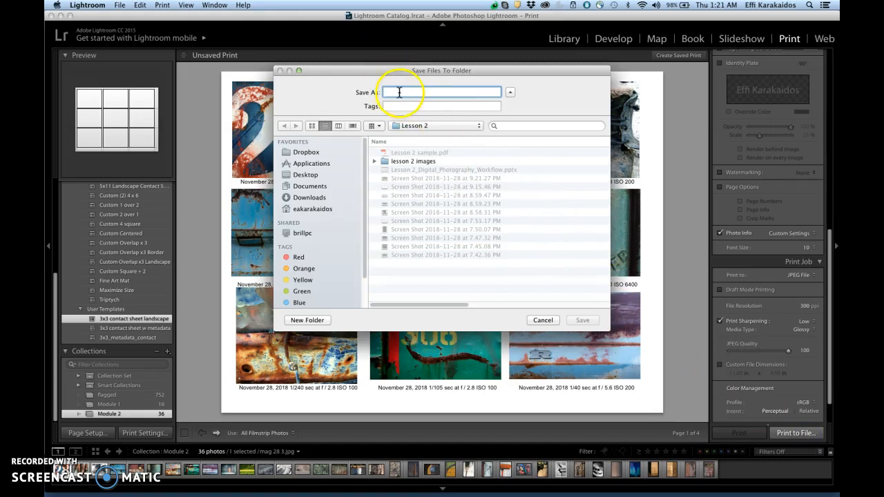
text(Lesson)
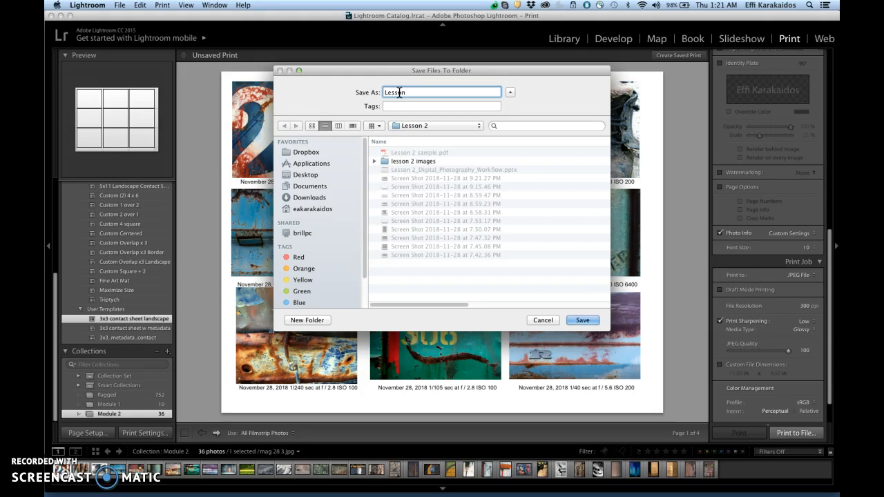
text( 2)
click(593, 324)
click(594, 324)
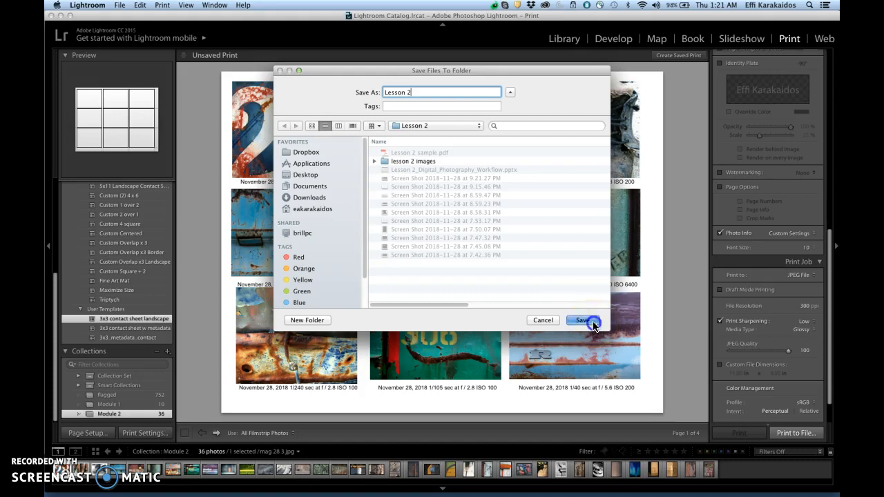